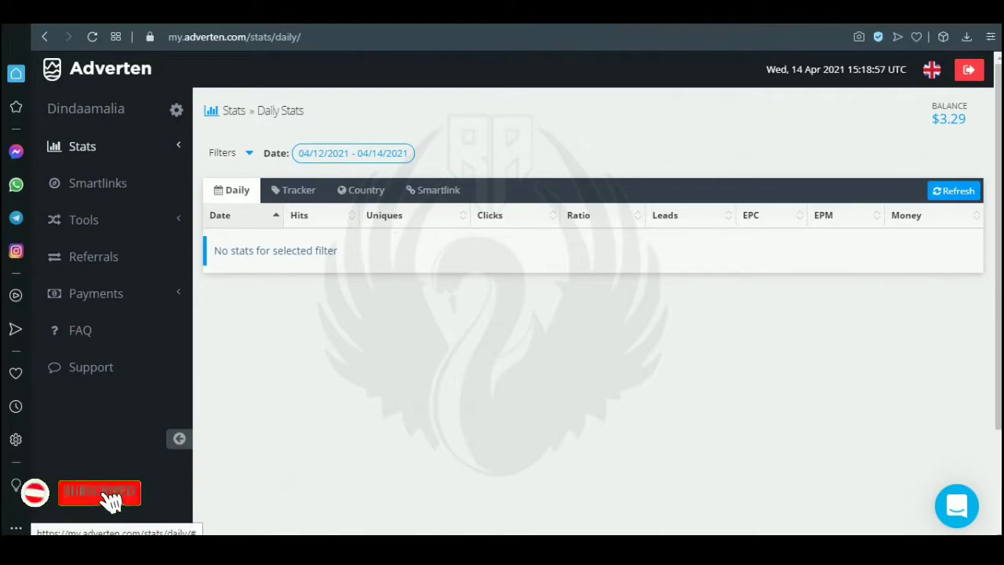
Step: Review the filter options of the daily stats, close them, and view the top countries list
left_click(82, 146)
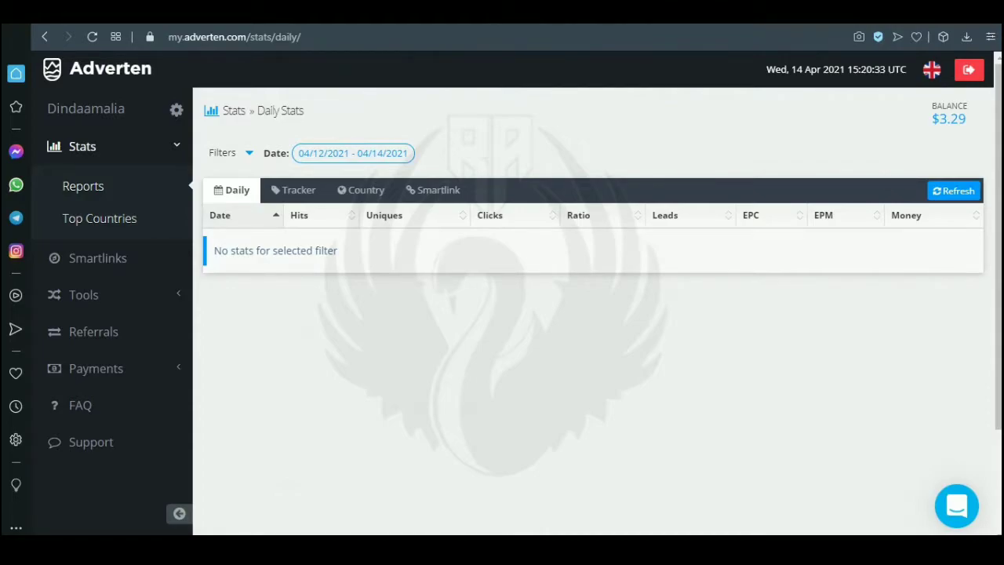
left_click(231, 152)
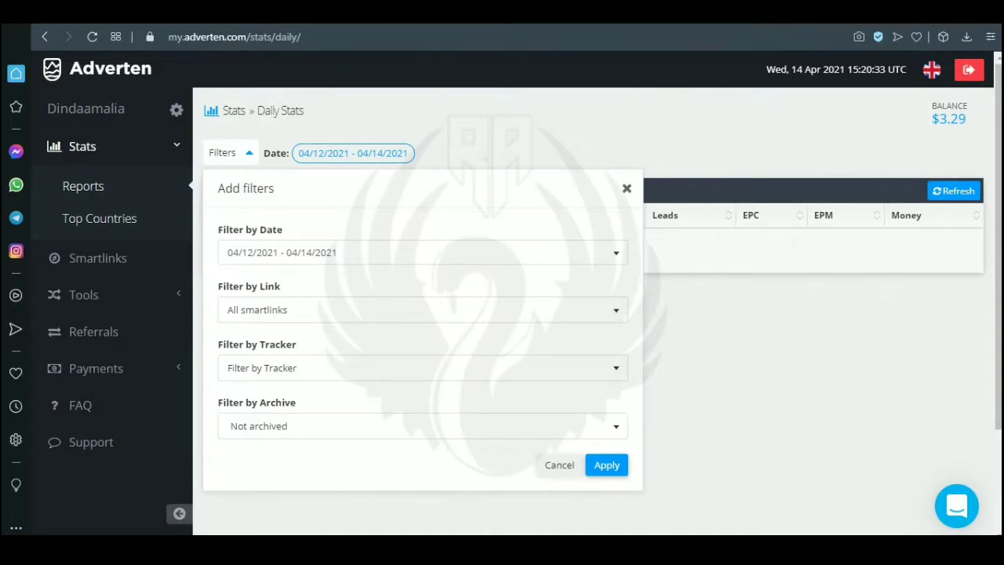
left_click(627, 188)
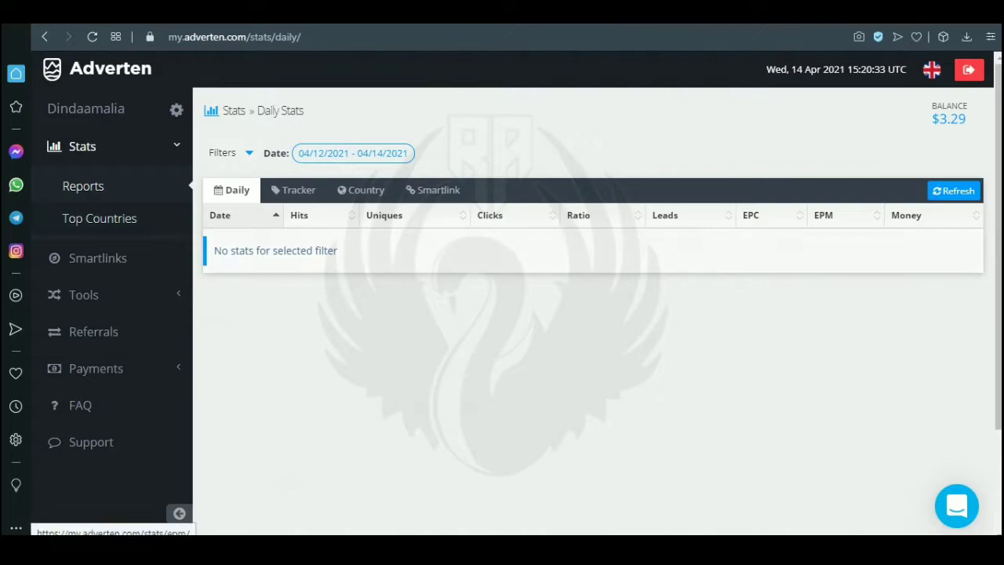
left_click(100, 218)
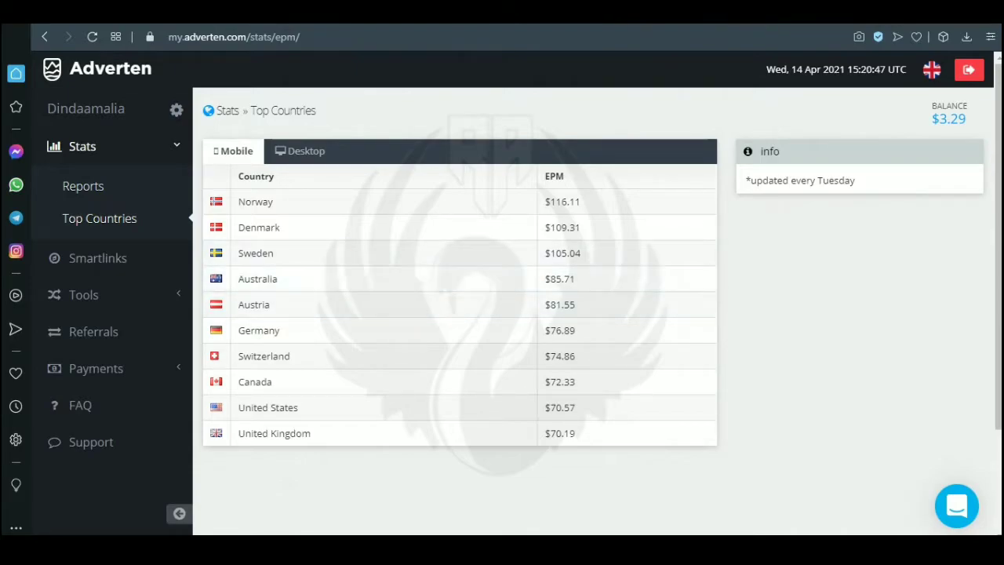
Step: Open the settings of the Dating default smartlink and set its Tracker parameter to RA57
left_click(97, 258)
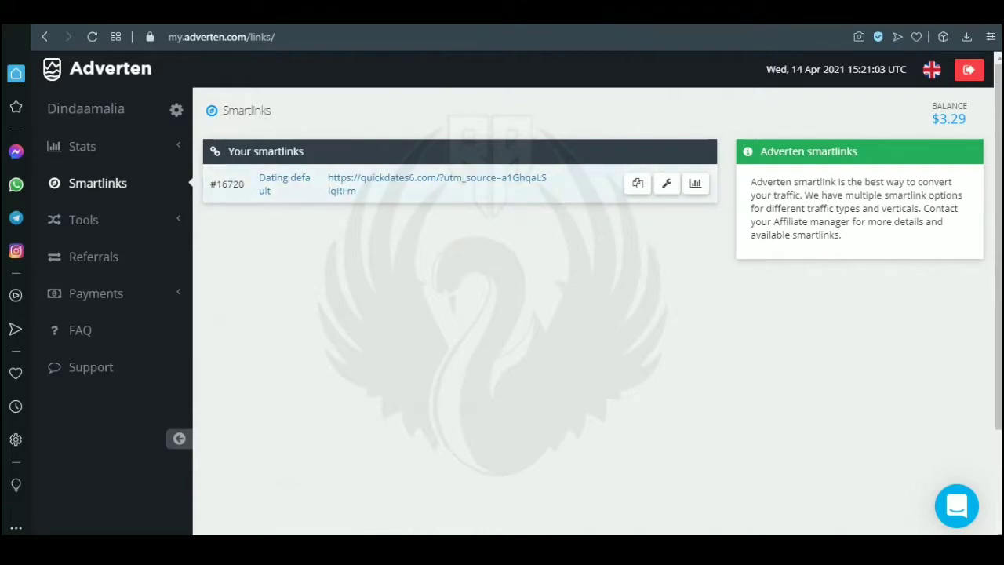
left_click(82, 146)
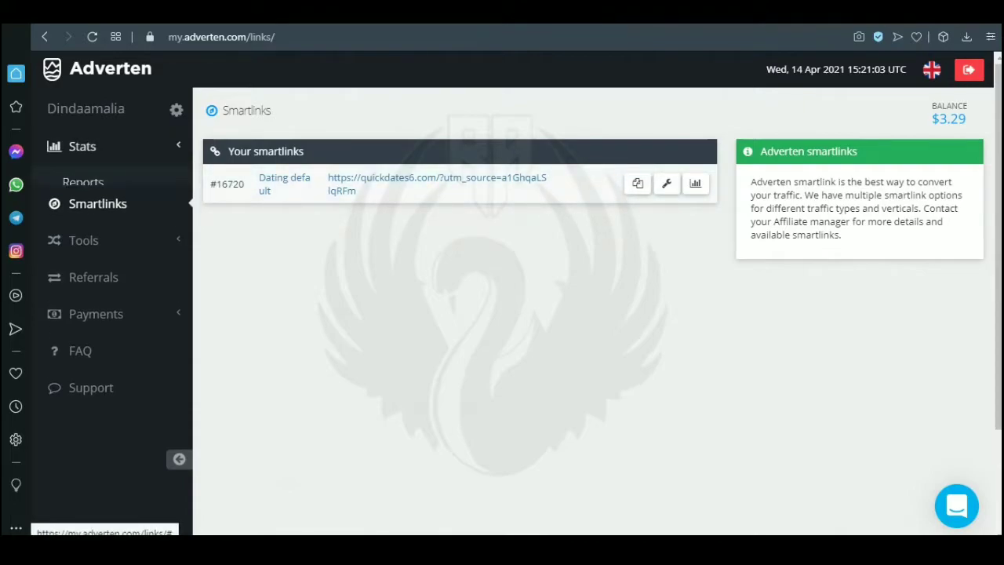
left_click(83, 146)
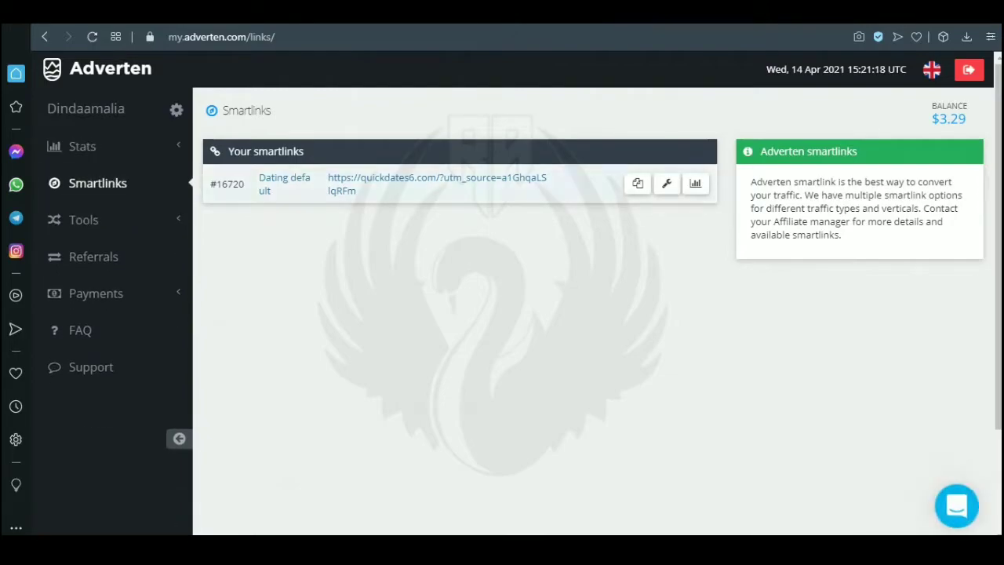
left_click(666, 184)
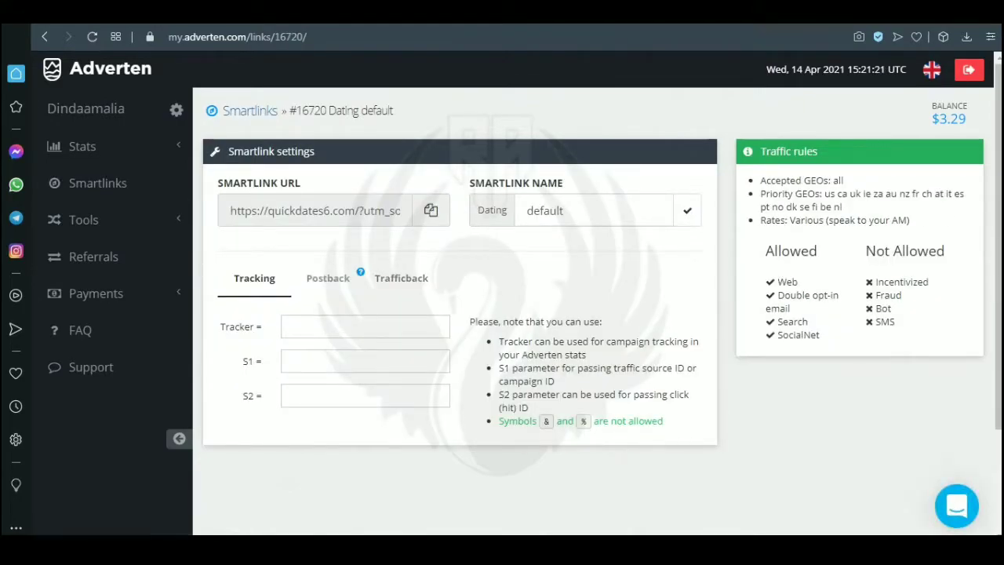
left_click(364, 327)
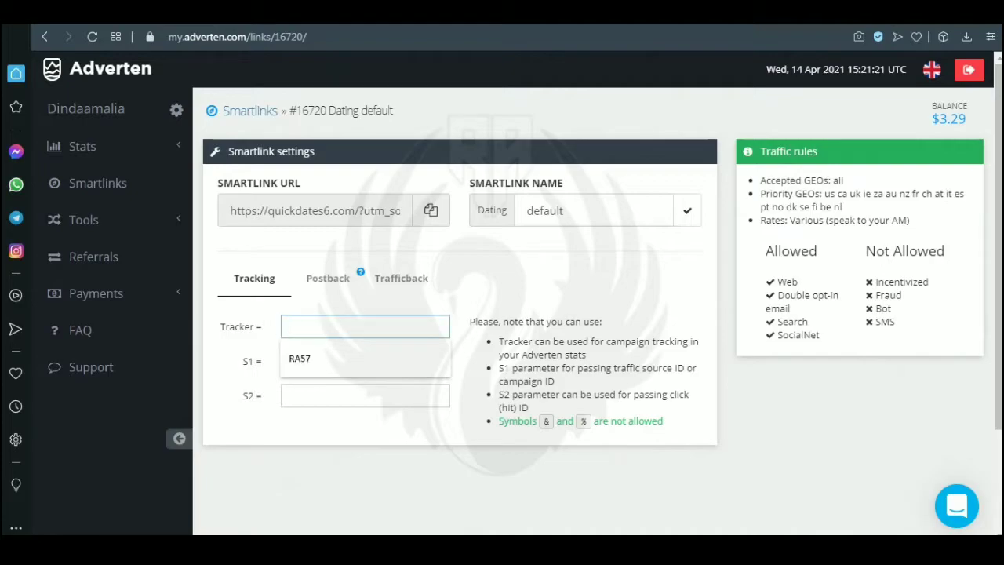
left_click(365, 359)
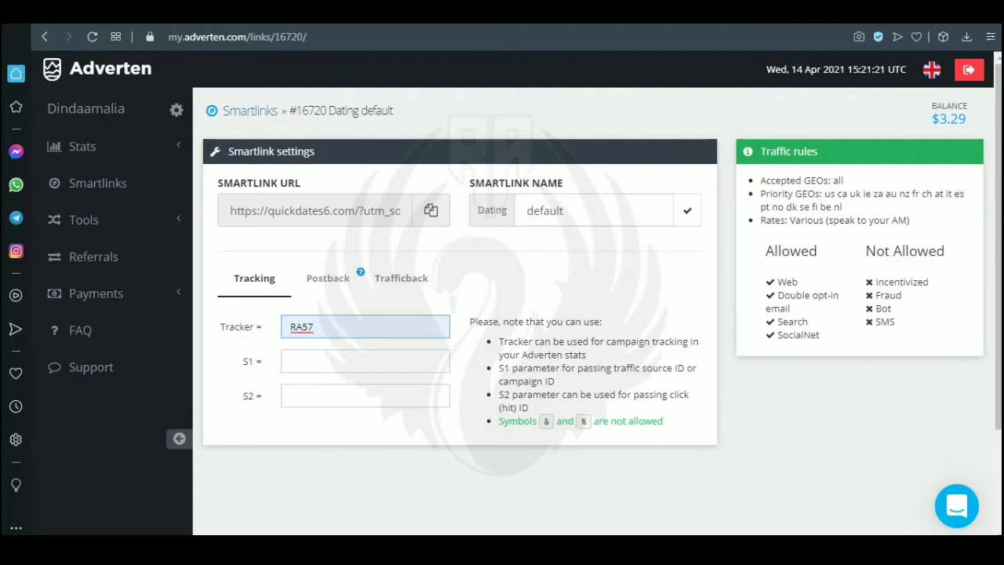
Step: Check the smartlink's postback options, return to its tracking settings, and copy the smartlink URL
left_click(328, 278)
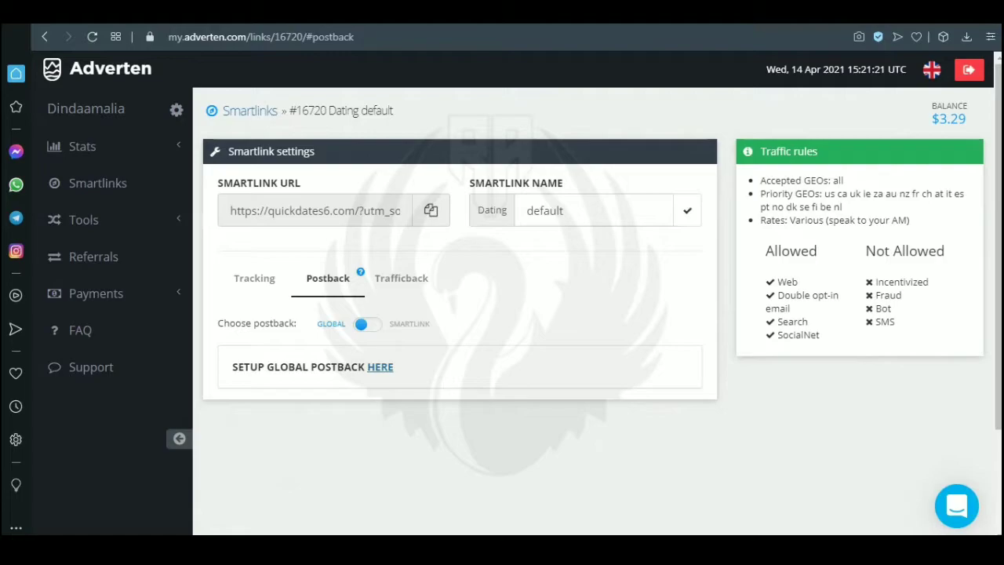
left_click(254, 277)
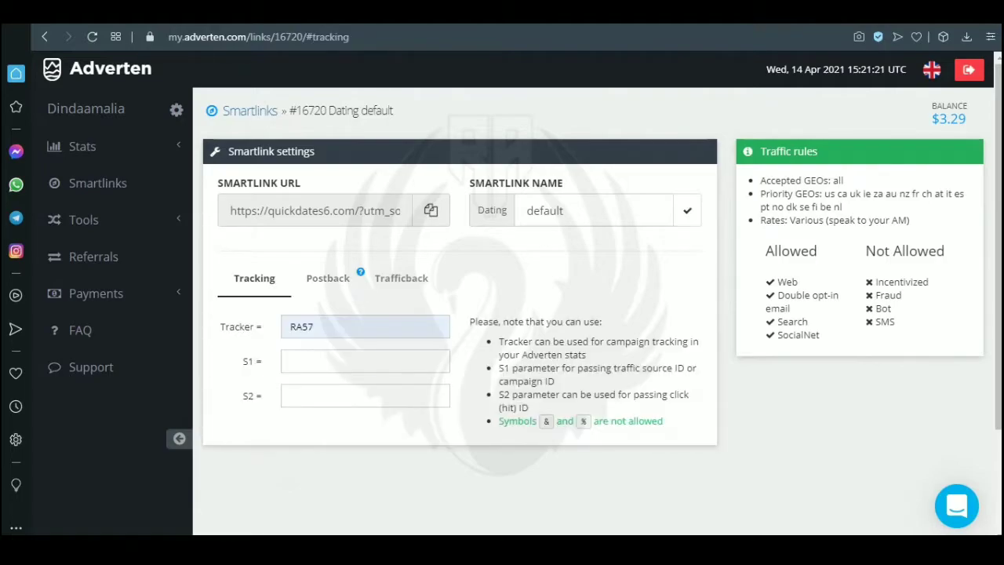
left_click(687, 210)
left_click(431, 211)
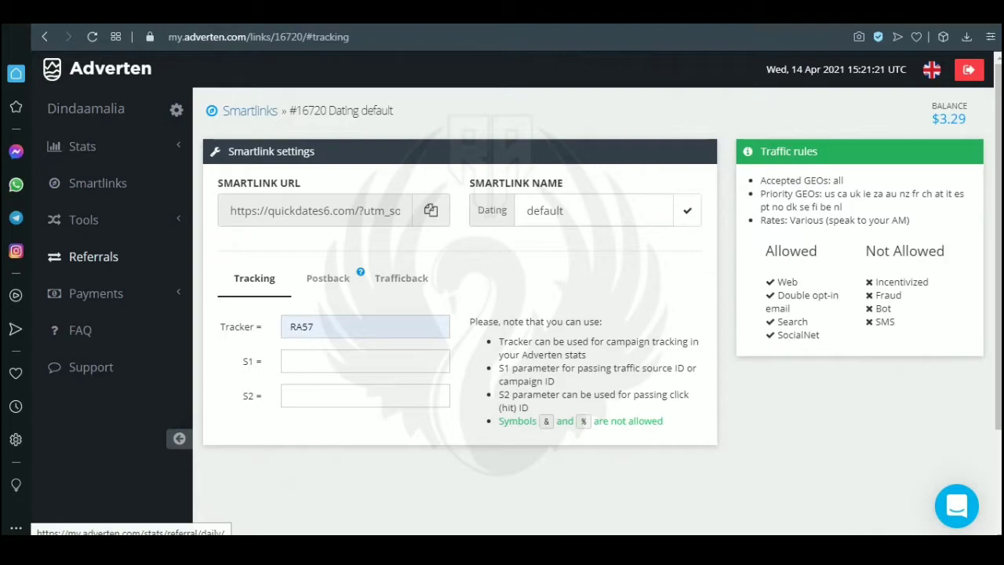
Step: View the referral daily stats and the list of payment transactions
left_click(94, 257)
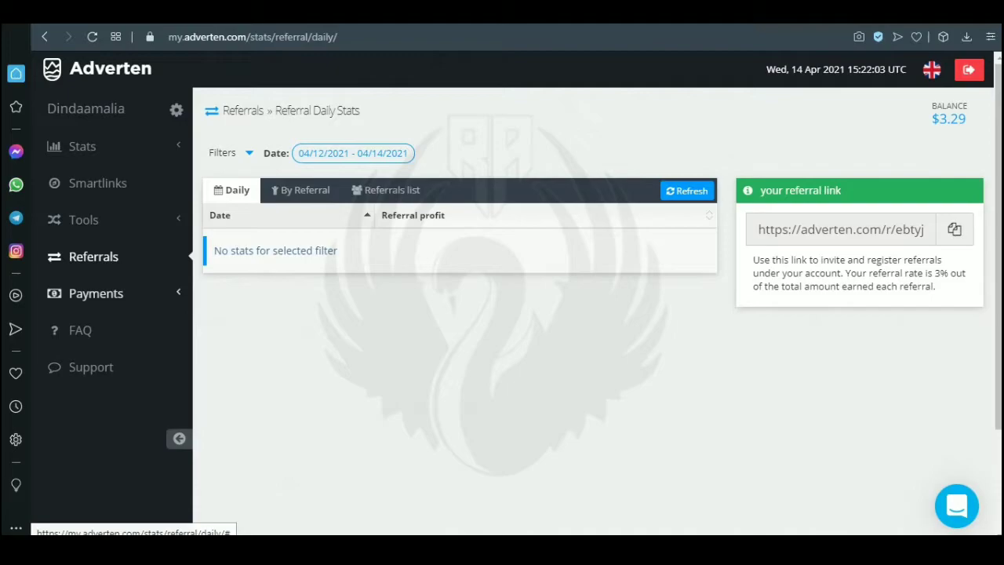
left_click(95, 294)
left_click(96, 333)
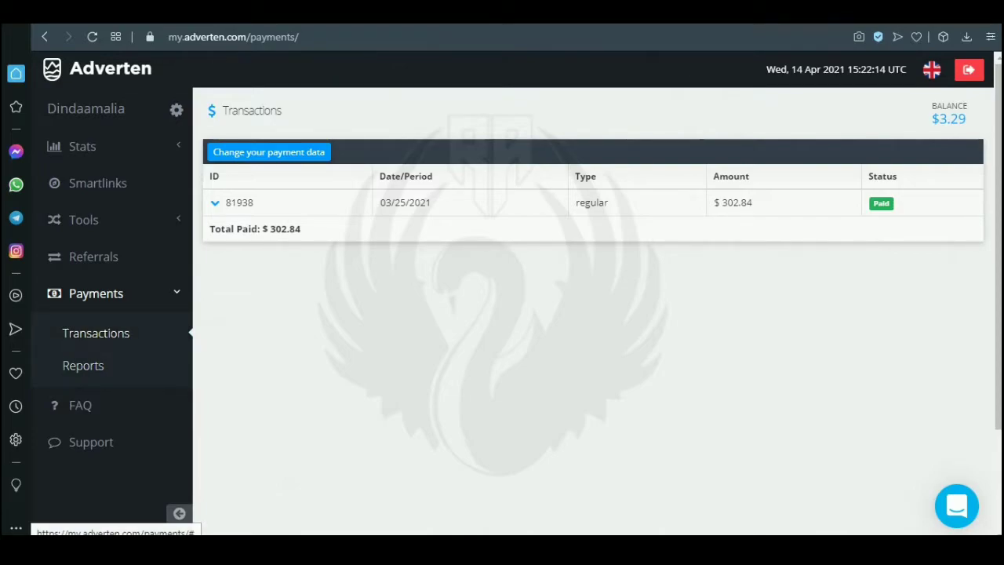
left_click(95, 293)
left_click(96, 294)
left_click(96, 294)
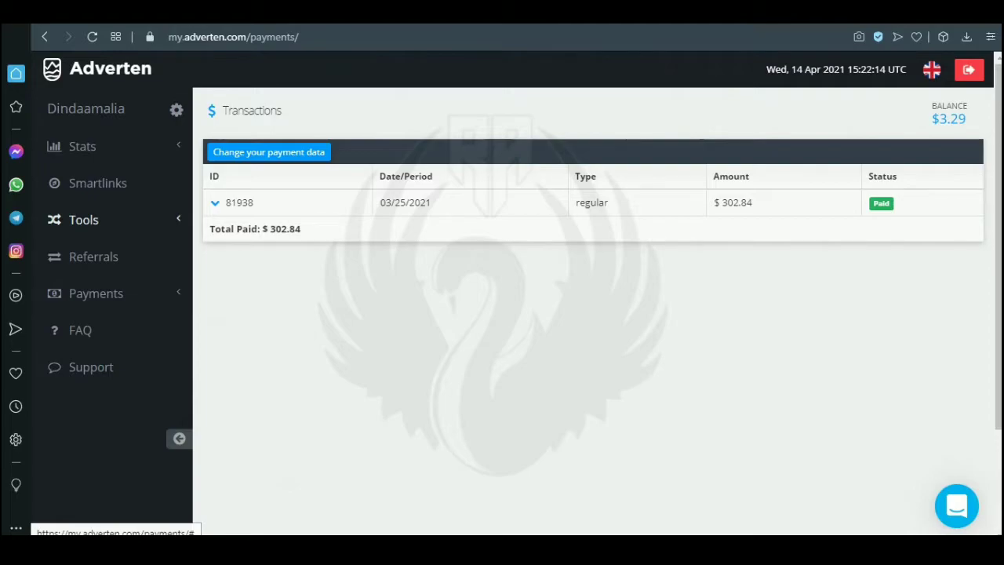
Step: Open the account's payment data and look over the form's fields
left_click(176, 110)
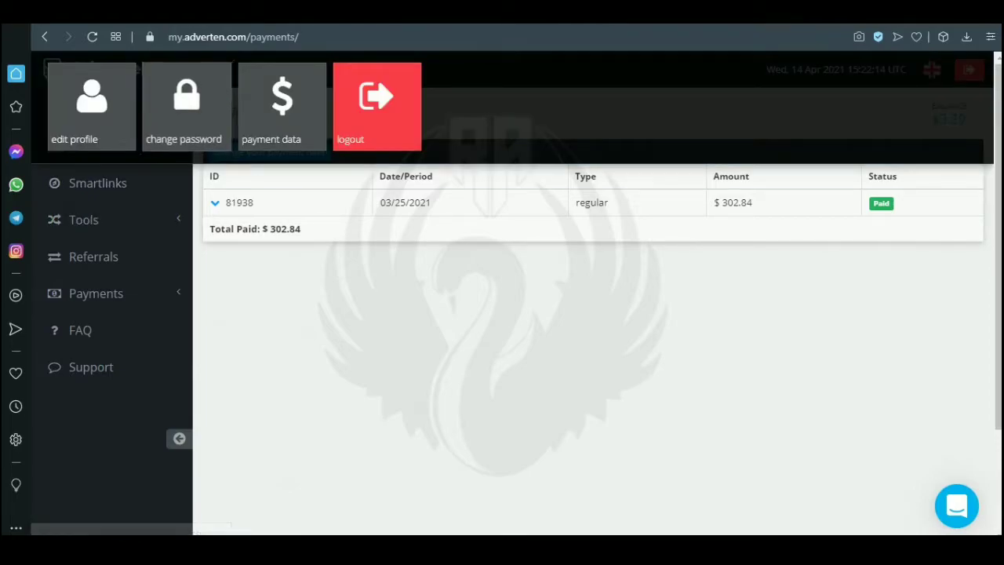
left_click(282, 106)
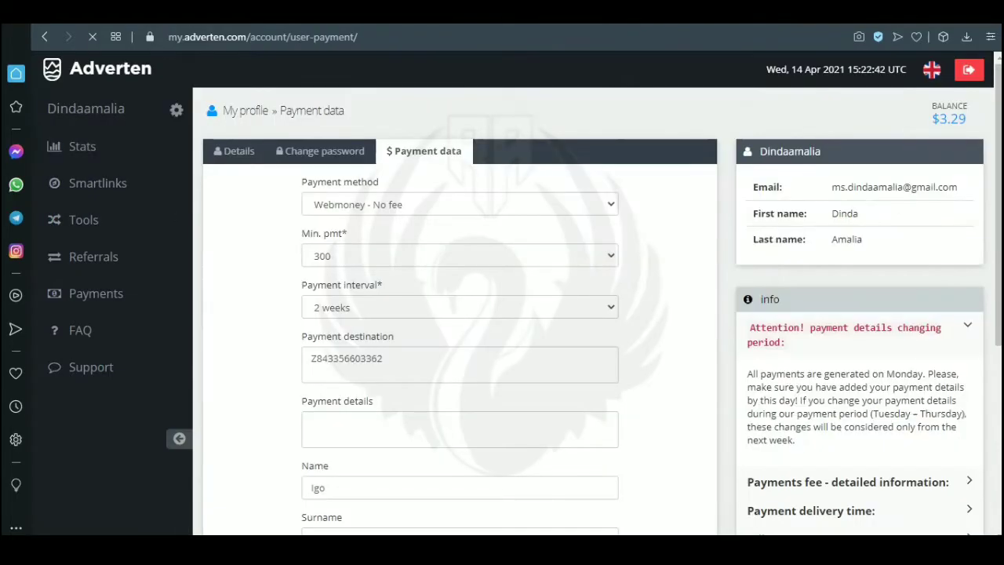
scroll(283, 110, "down", 3)
scroll(502, 291, "up", 5)
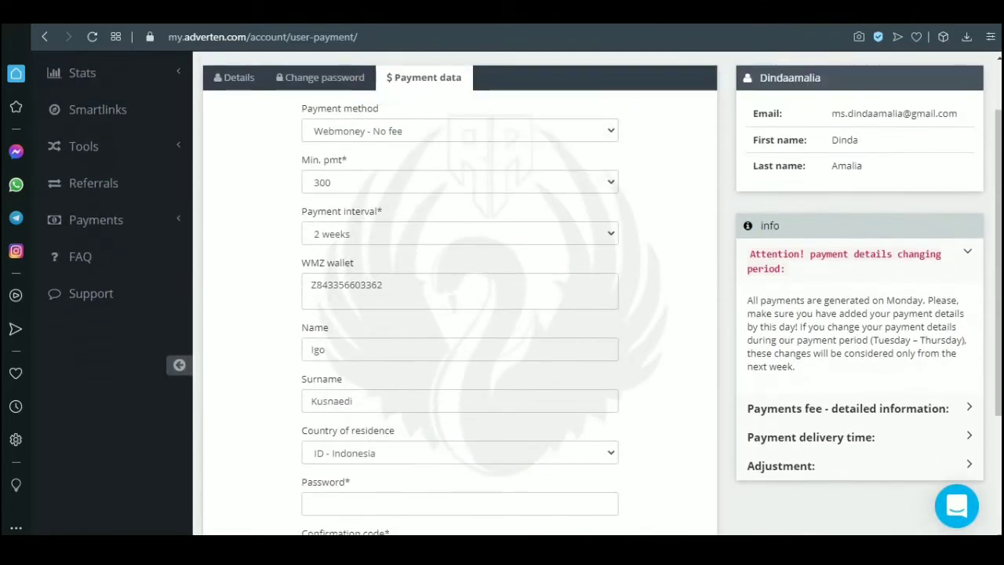
scroll(502, 291, "down", 2)
Step: Examine the available payment methods and minimum payment amounts, and the remaining fields of the payment form
left_click(459, 130)
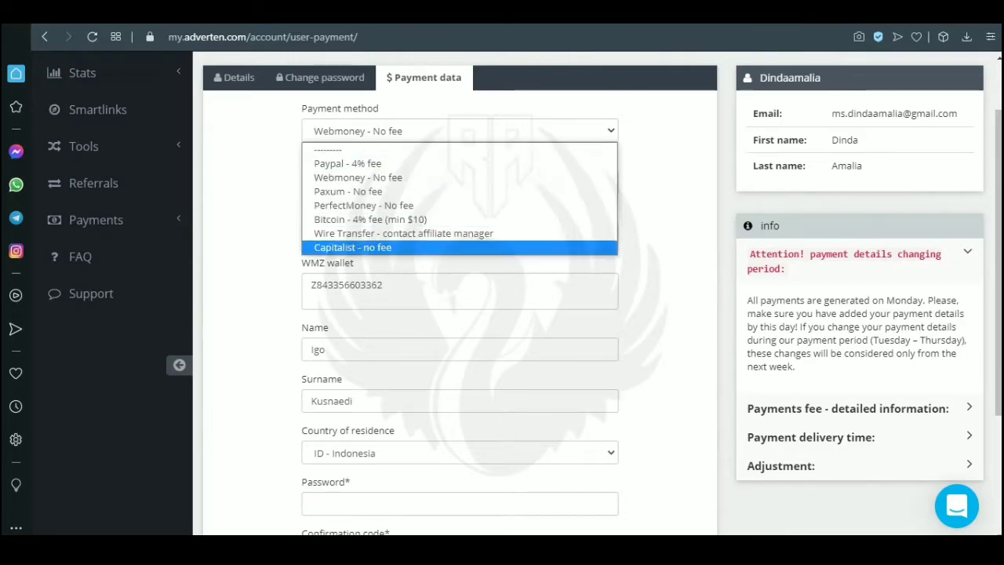
left_click(459, 177)
left_click(459, 182)
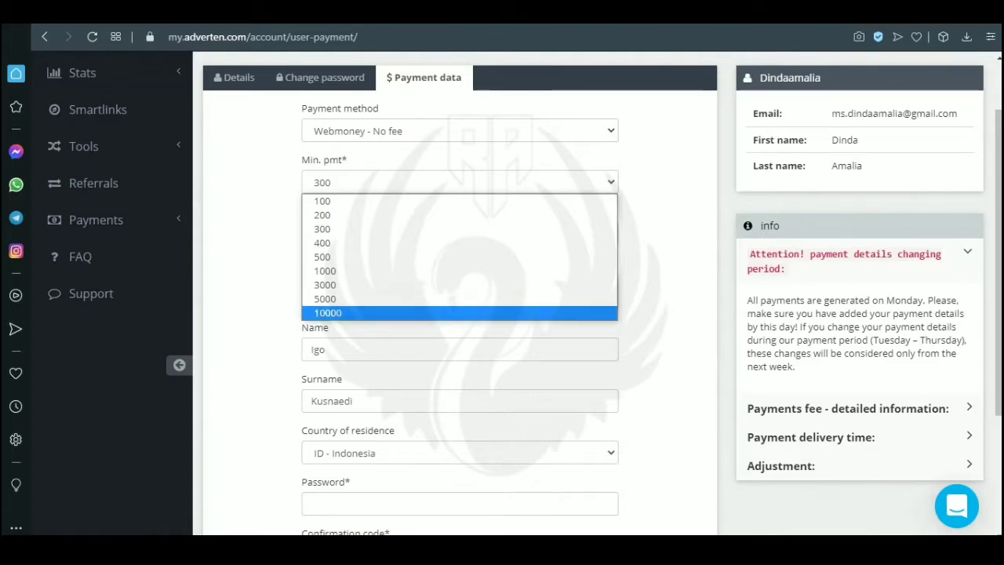
key("Escape")
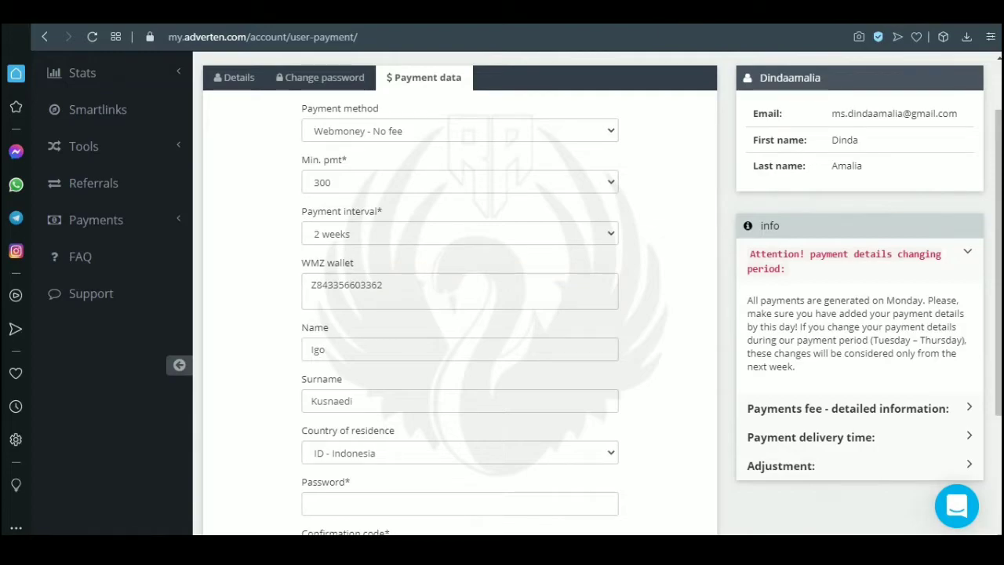
scroll(518, 290, "down", 1)
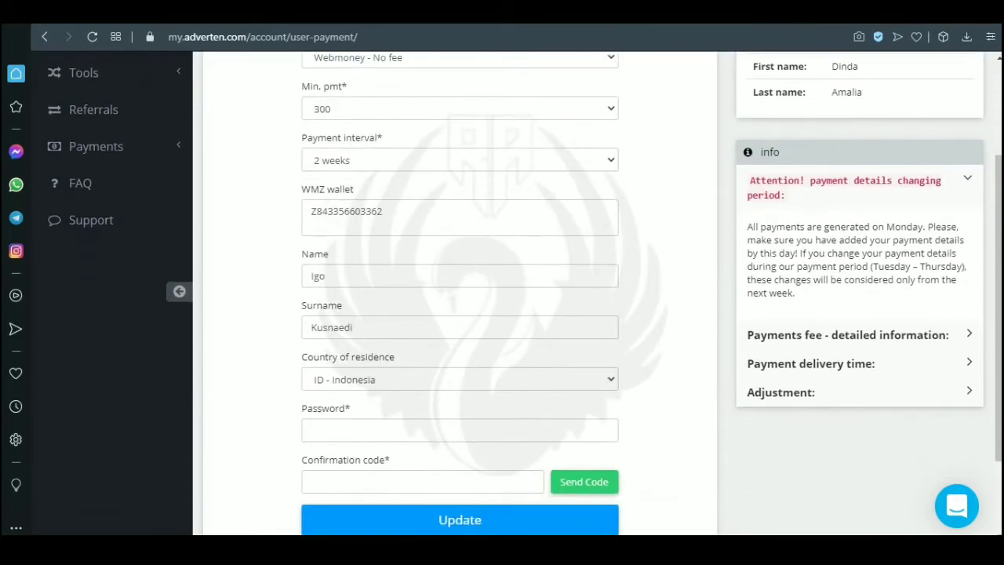
scroll(518, 290, "down", 1)
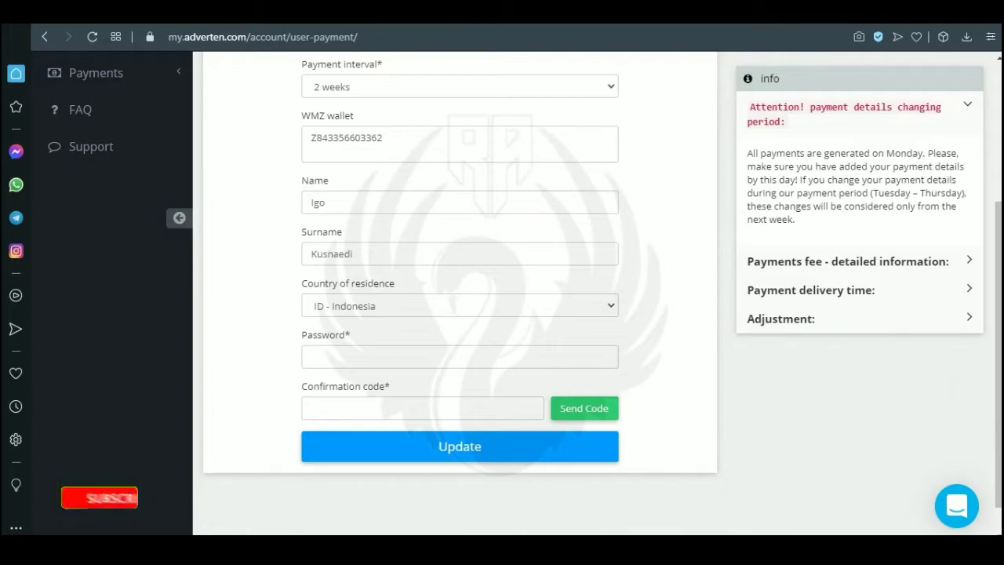
scroll(518, 290, "up", 3)
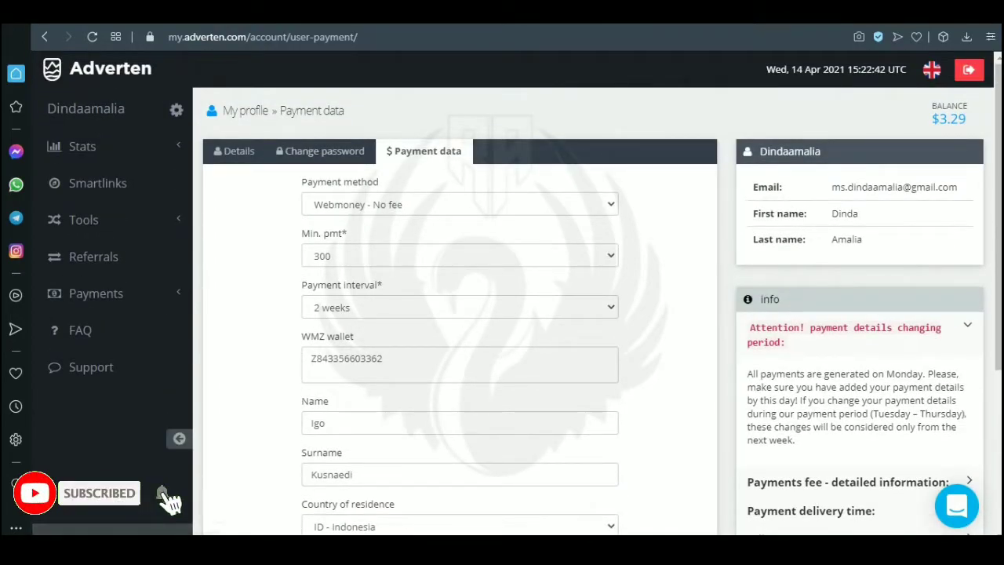
Step: Open the stats reports and view them by tracker, by country and by smartlink
left_click(177, 109)
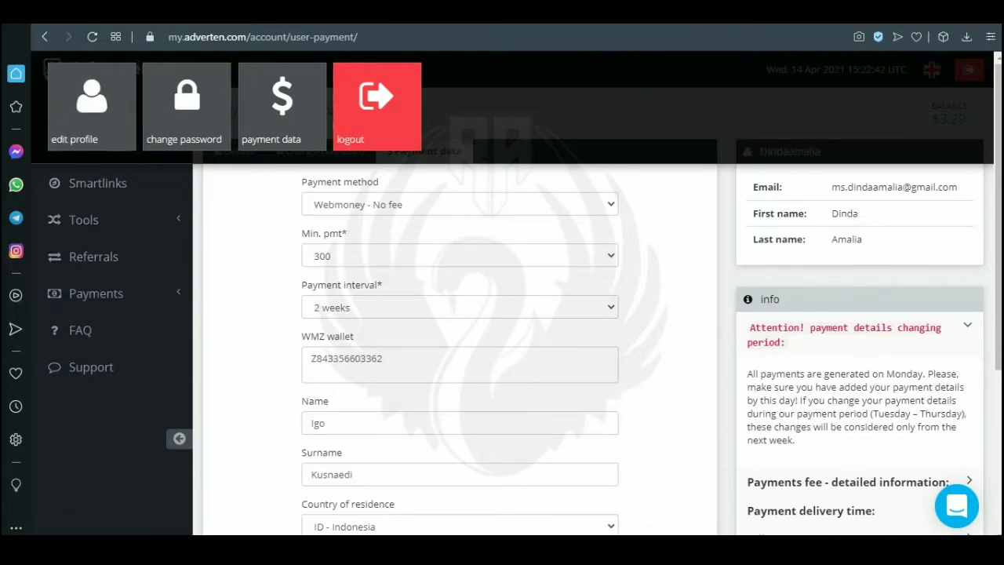
left_click(83, 146)
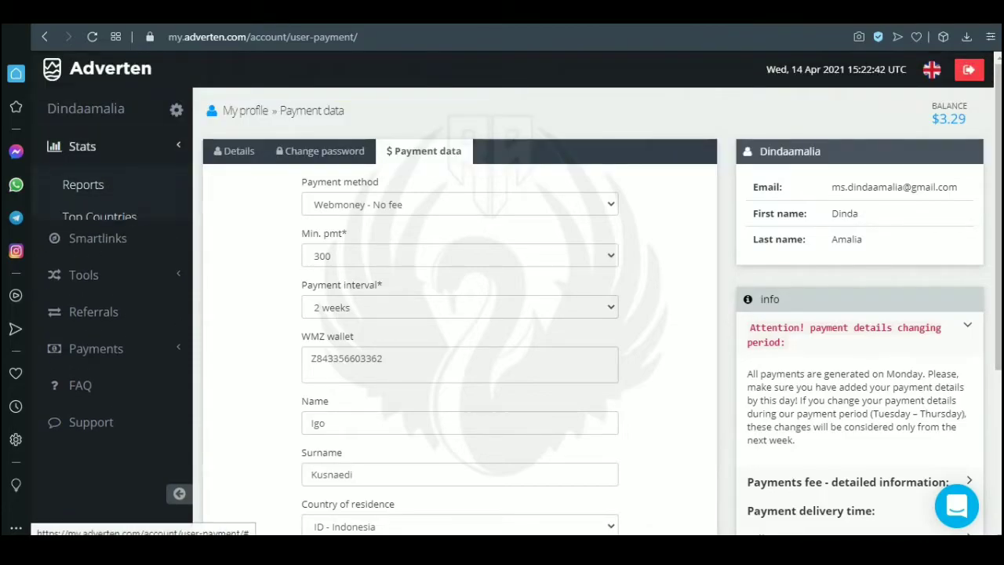
left_click(83, 186)
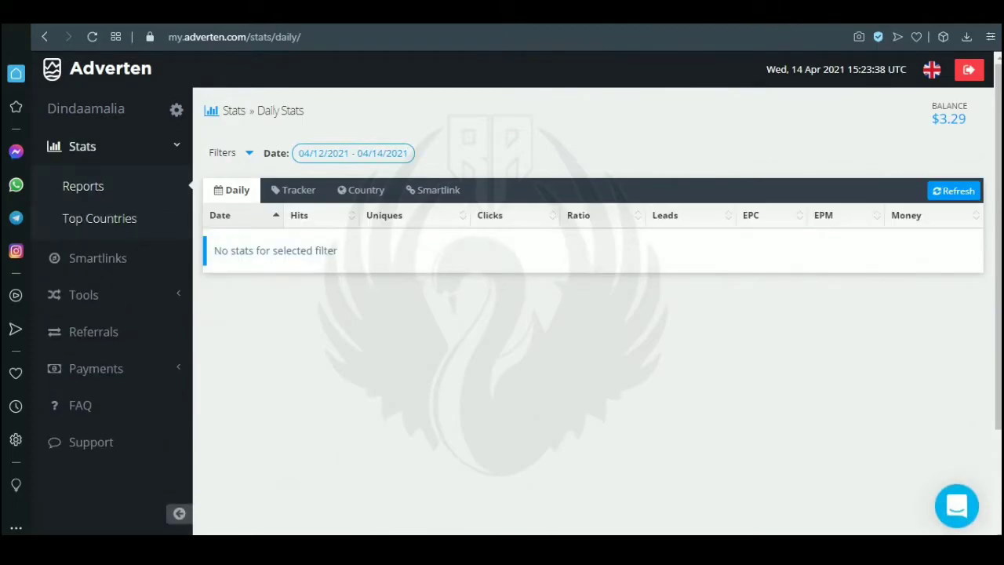
left_click(296, 190)
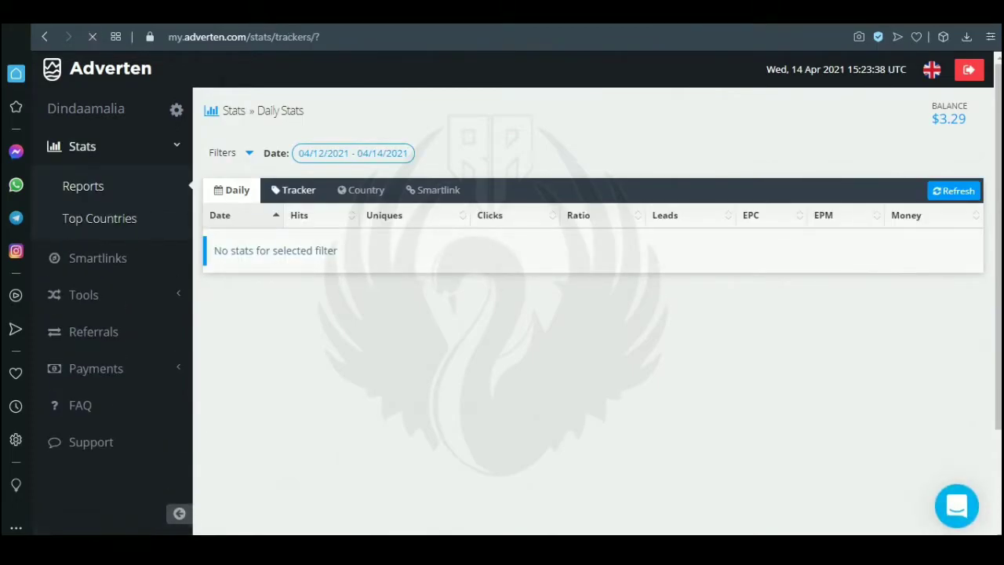
left_click(362, 190)
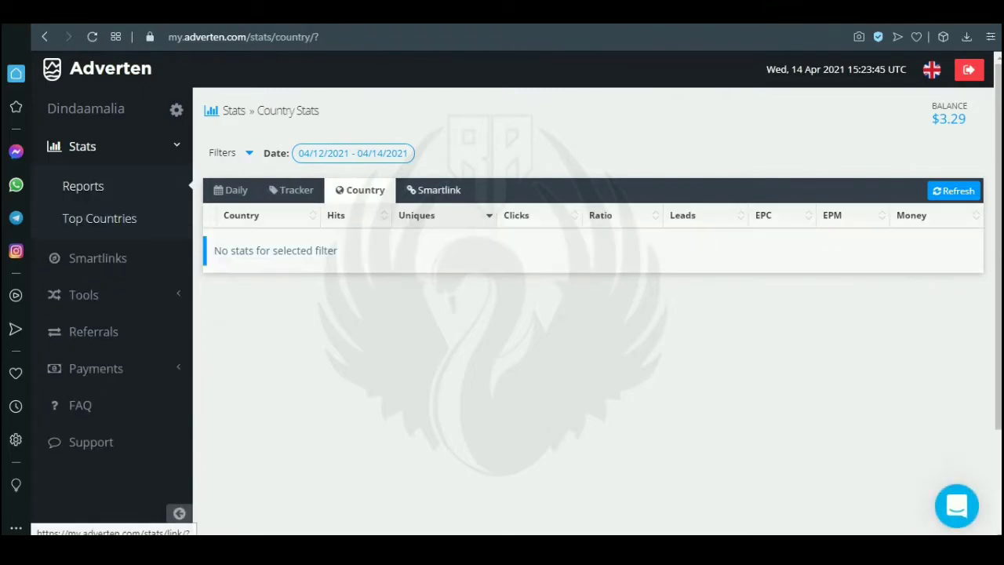
left_click(433, 190)
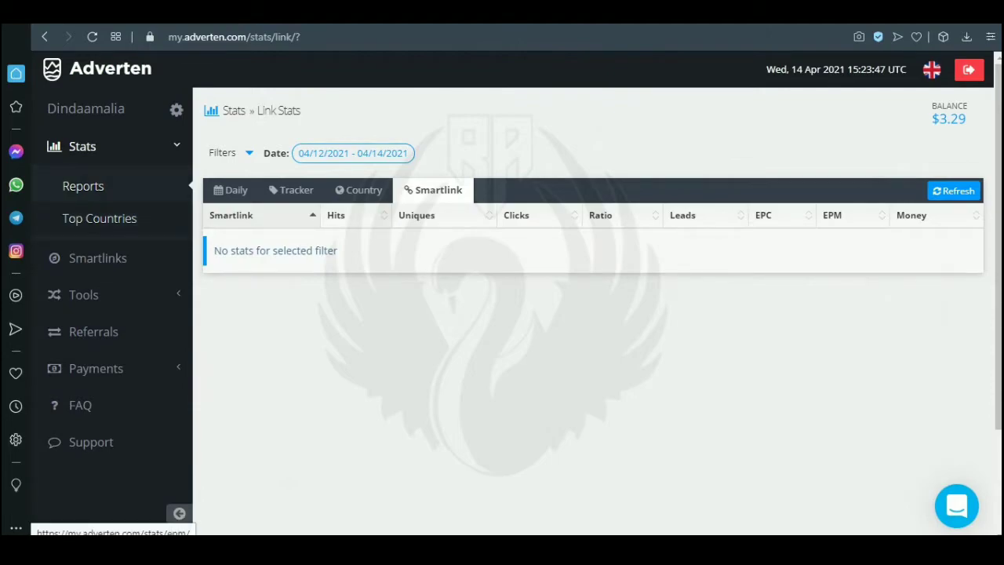
Step: View the top countries' EPM for mobile and desktop, and return to the smartlinks list
left_click(100, 218)
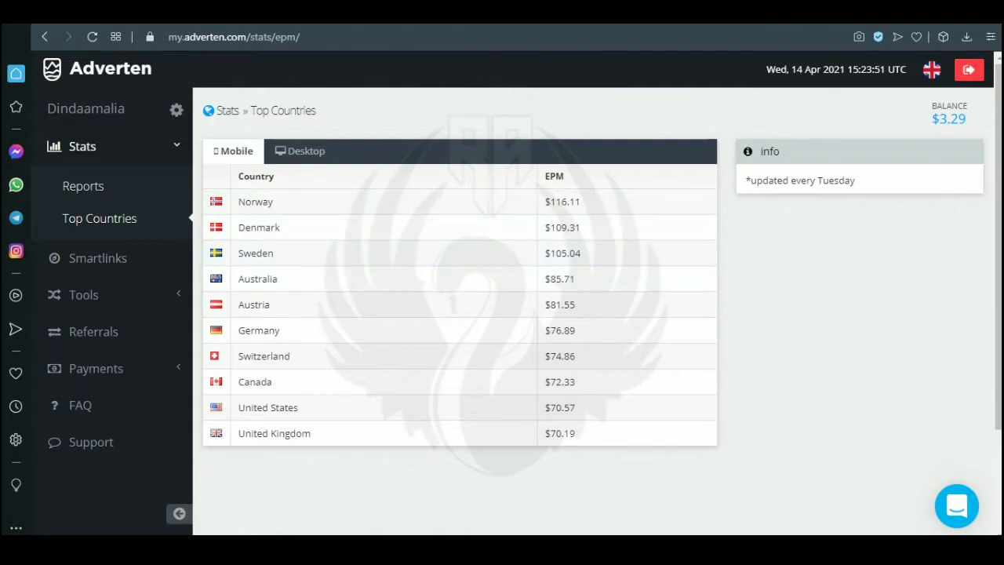
left_click(300, 150)
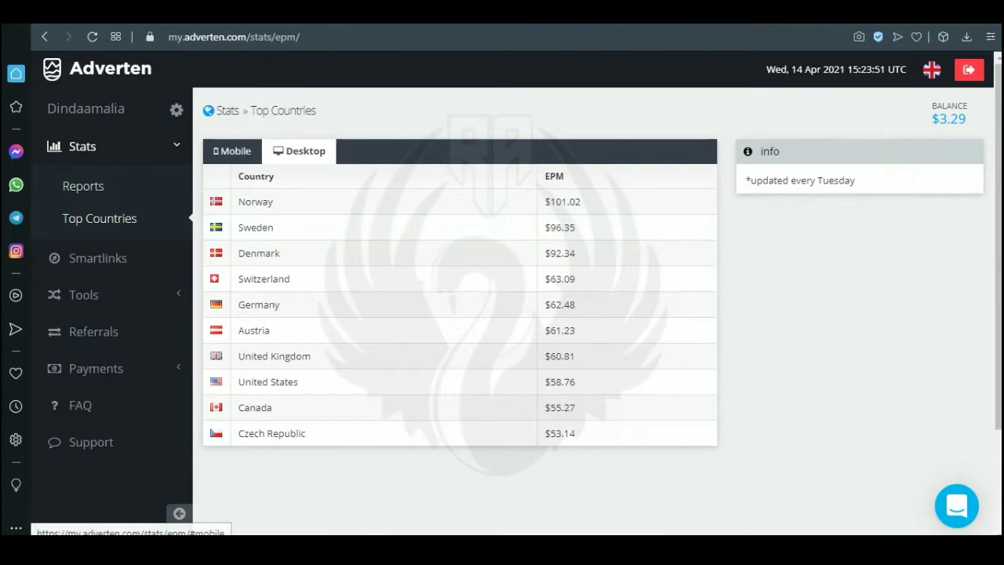
left_click(83, 146)
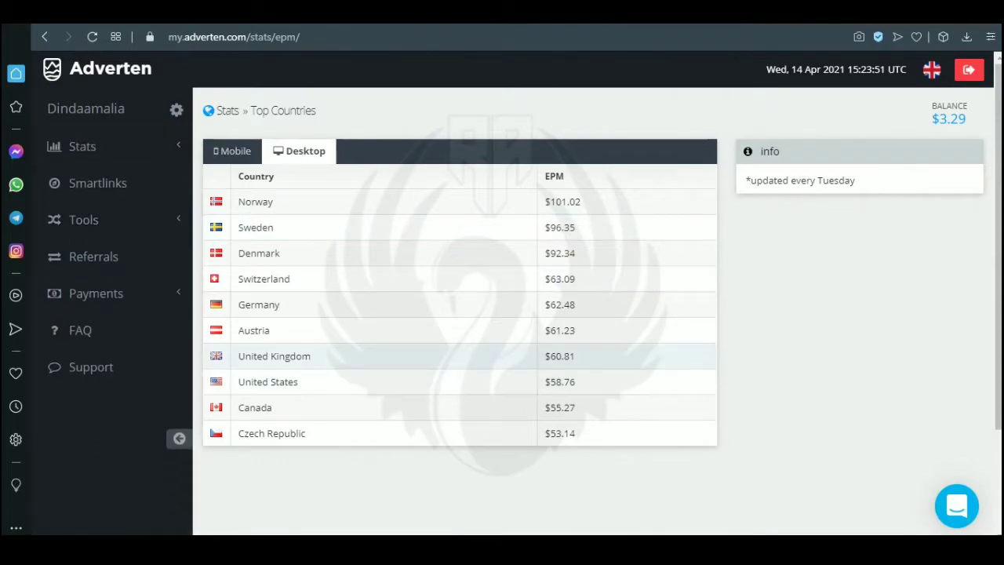
left_click(98, 182)
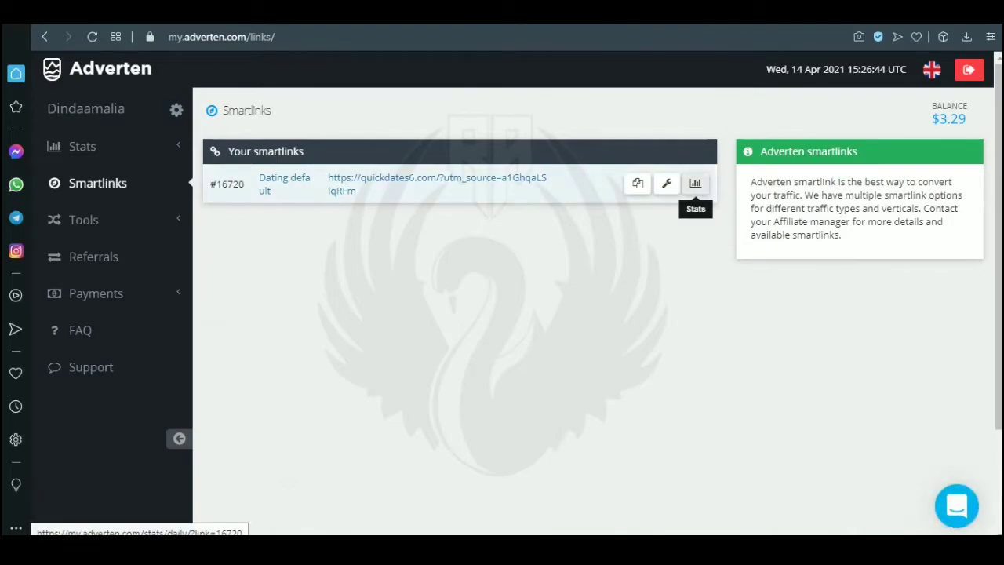
Step: View the Dating default smartlink's trafficback, postback and tracking settings, and open the global postback setup
left_click(666, 183)
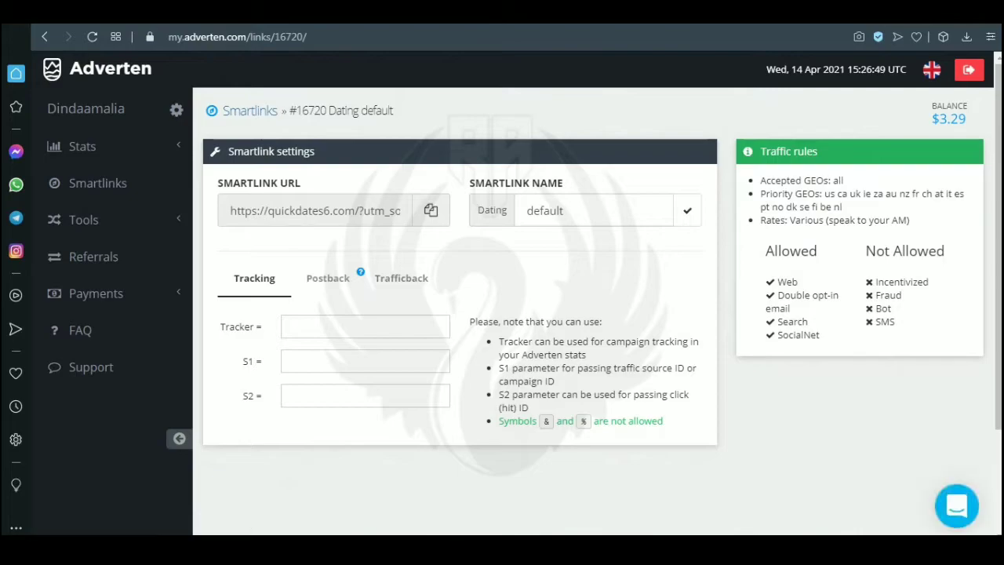
left_click(401, 278)
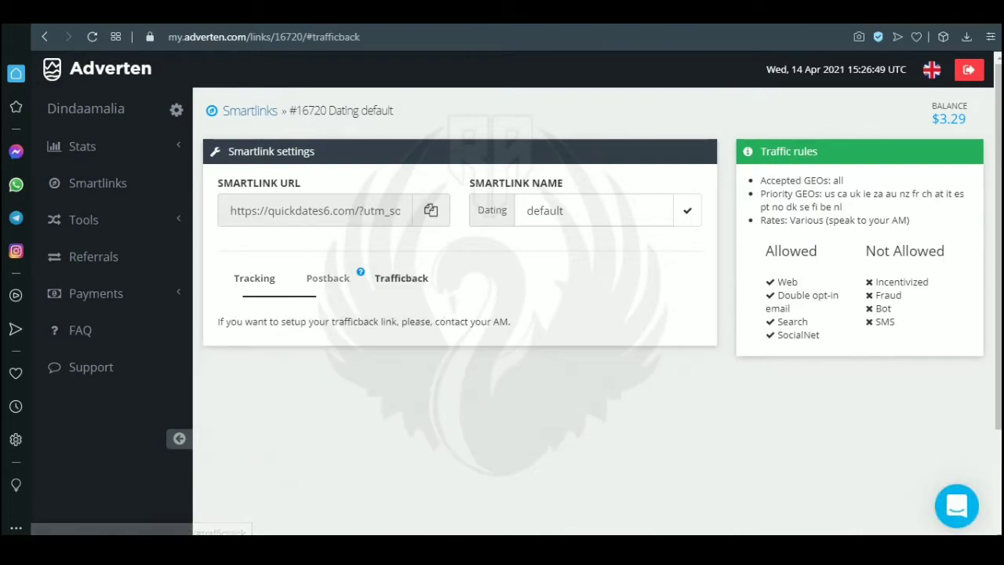
left_click(328, 277)
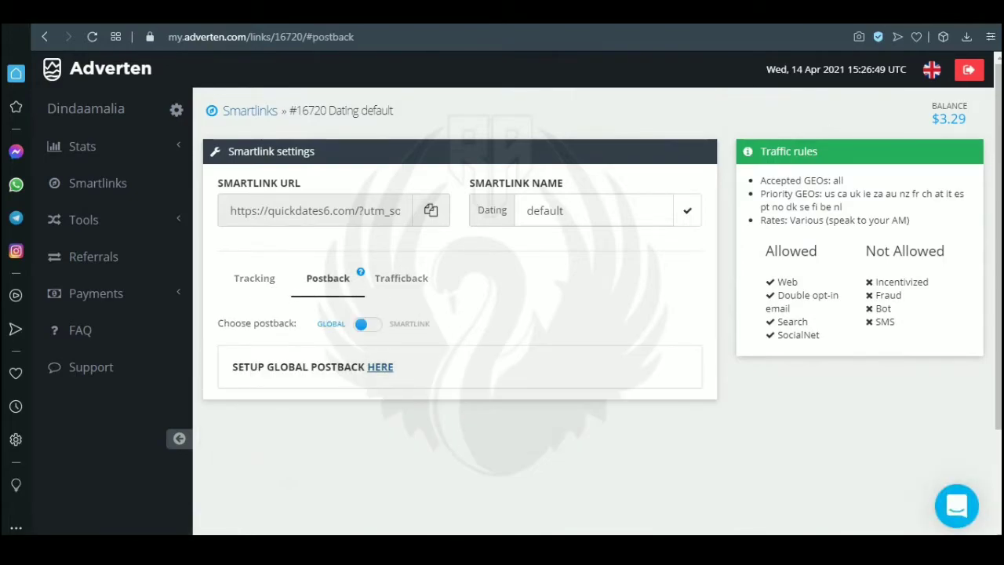
left_click(254, 278)
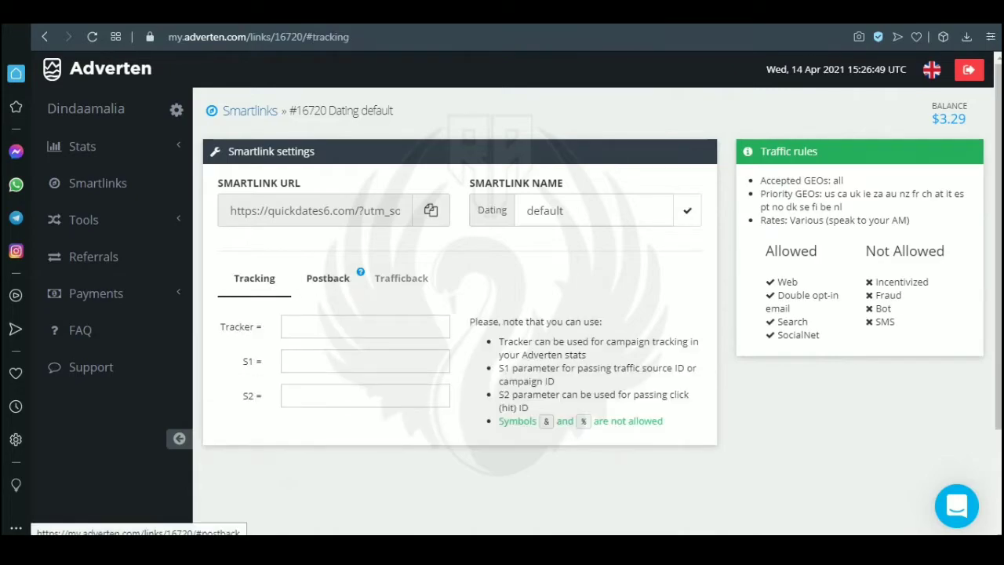
left_click(328, 278)
left_click(379, 366)
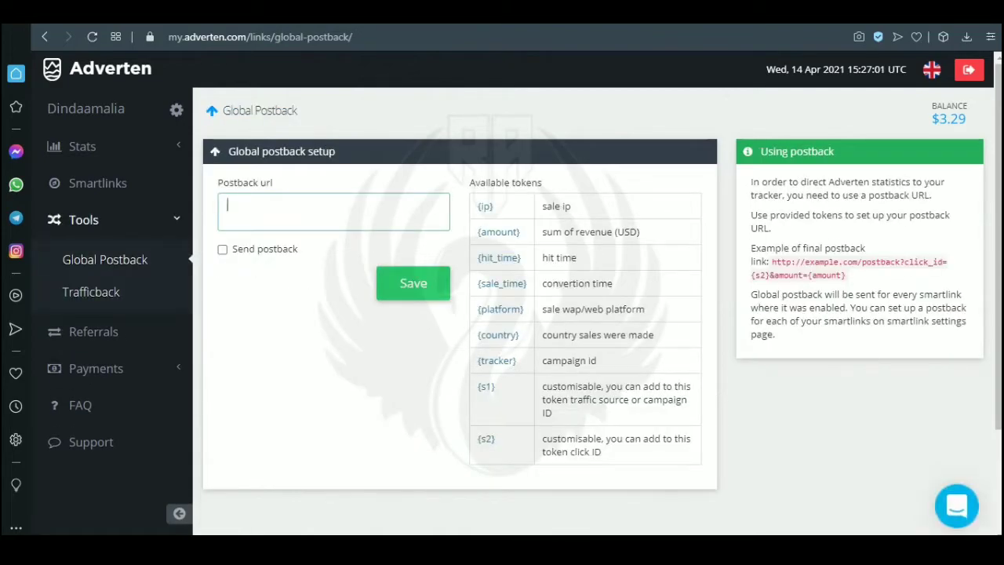
Step: Try enabling Send postback for the global postback URL and switch it off again
right_click(362, 220)
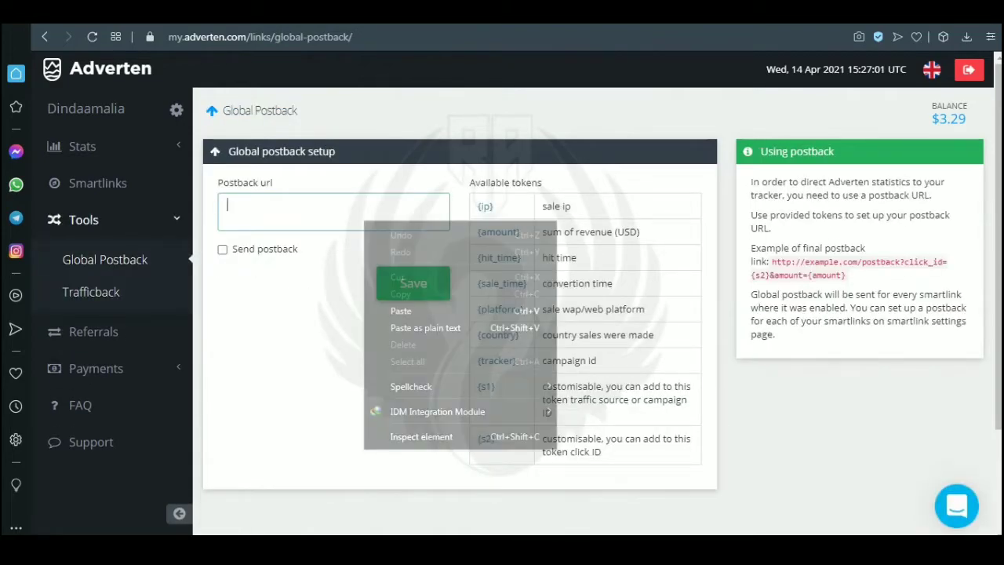
key("Escape")
left_click(222, 249)
left_click(228, 204)
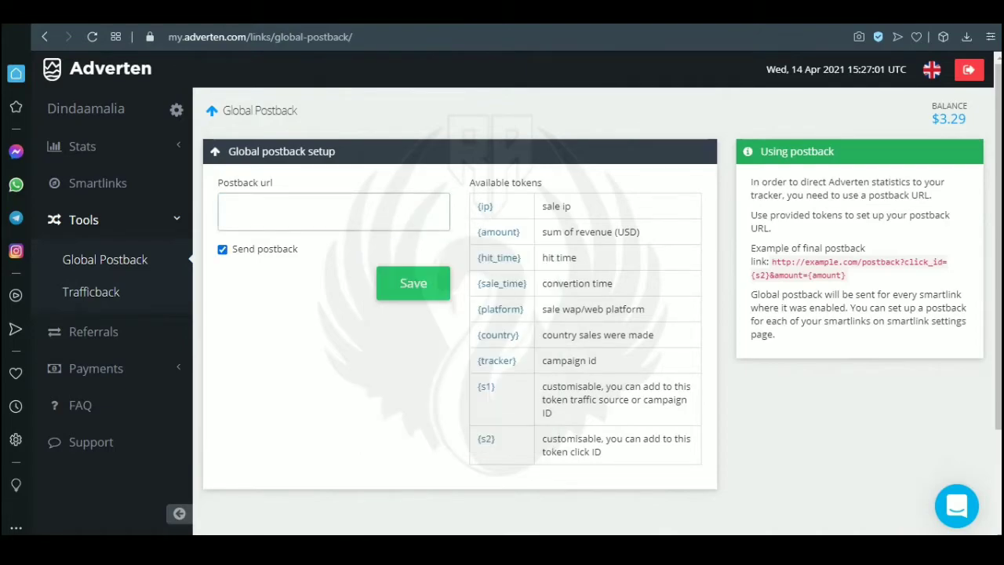
left_click(222, 249)
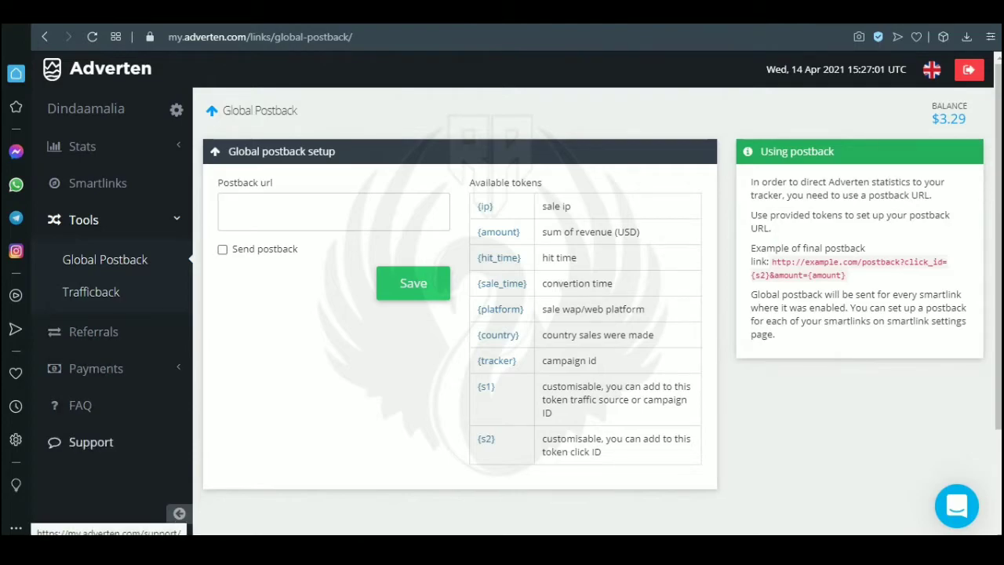
Step: Open the support page, look over the manager contact information and close the chat window
left_click(91, 442)
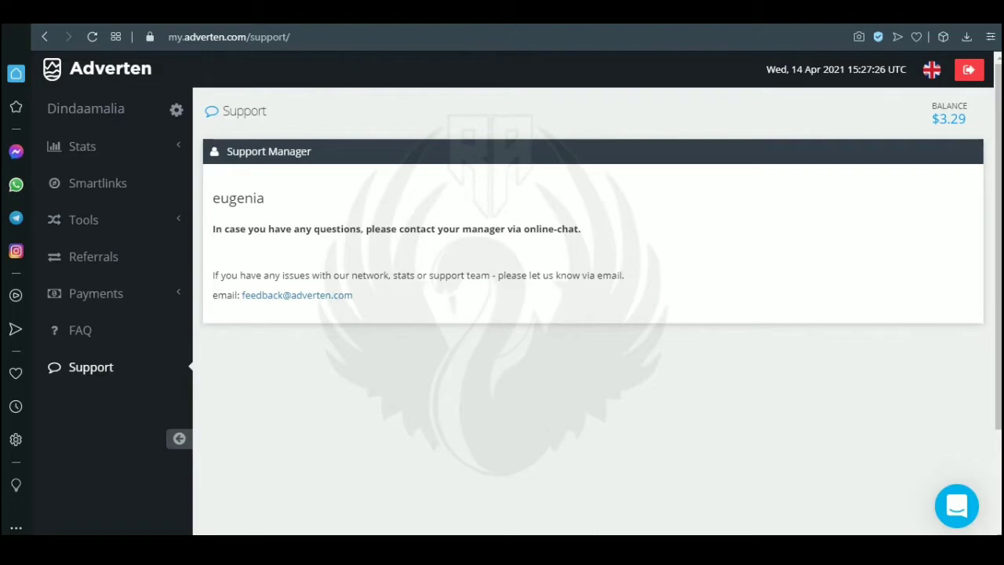
scroll(597, 314, "down", 2)
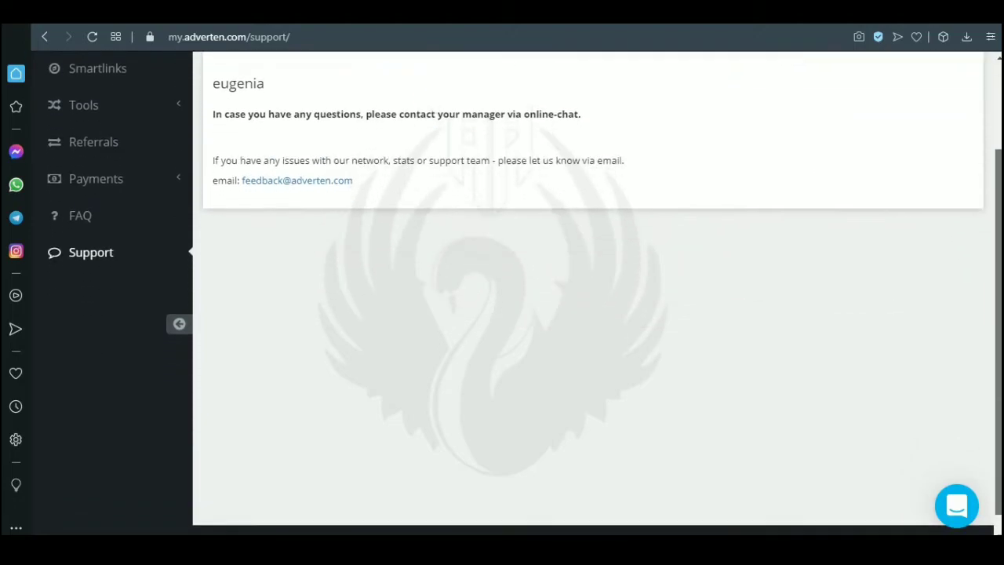
scroll(596, 314, "down", 1)
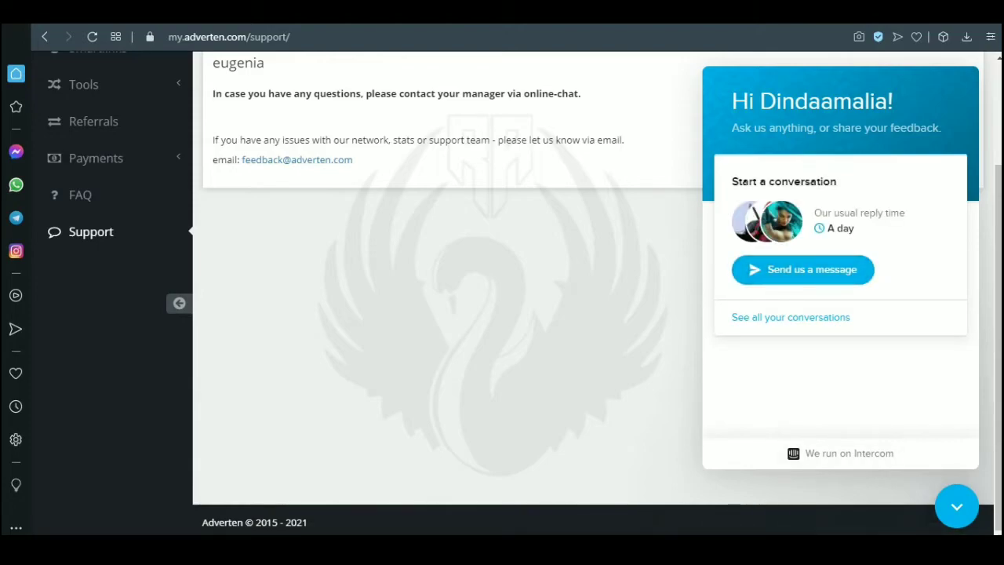
key("Escape")
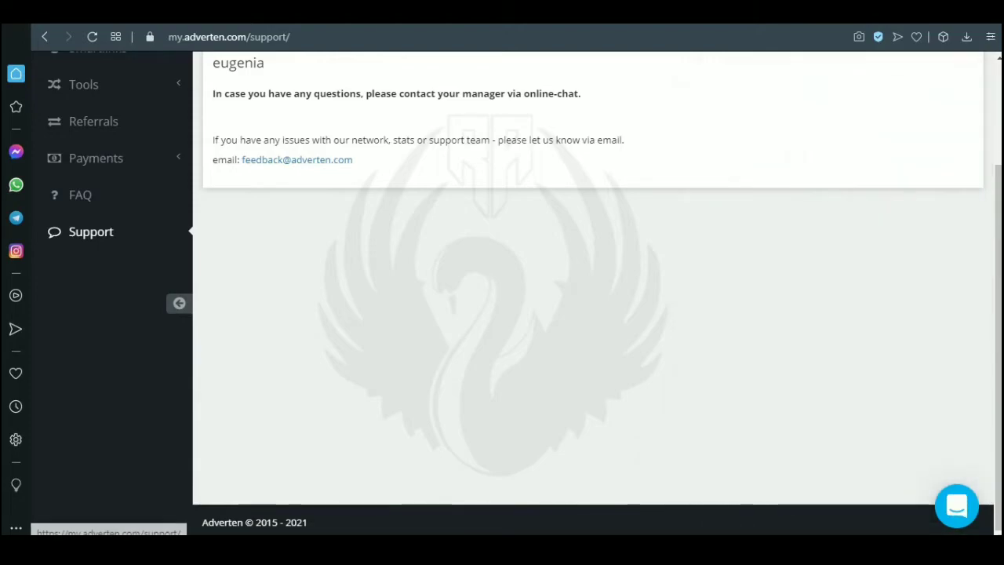
scroll(86, 229, "up", 2)
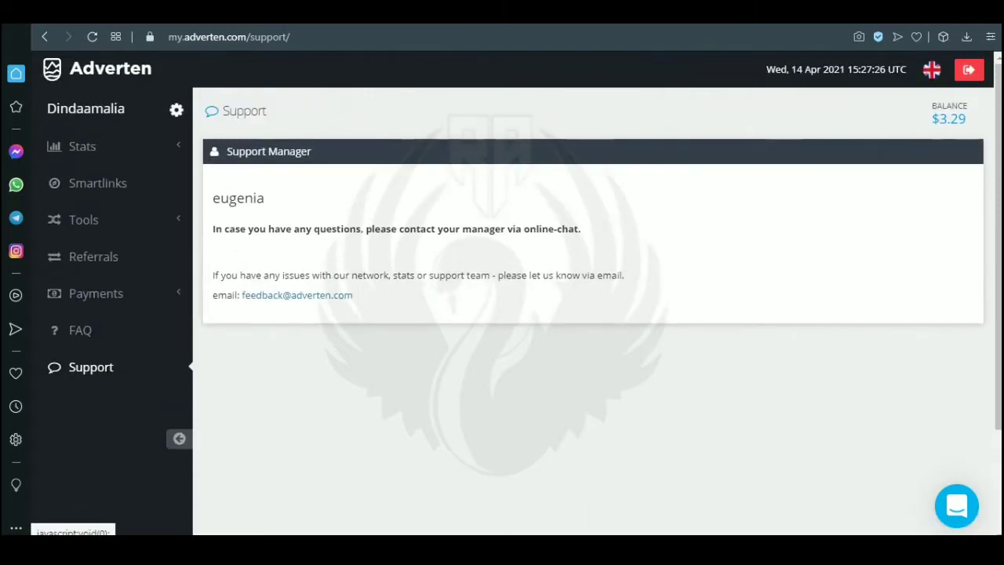
Step: Return to the daily stats report and collapse the stats submenu
left_click(83, 146)
left_click(82, 186)
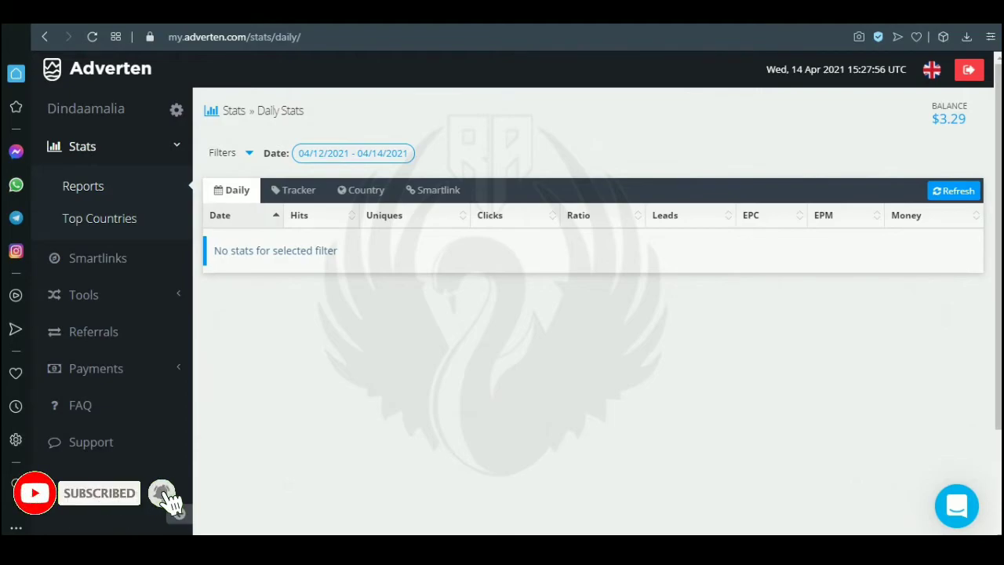
left_click(111, 146)
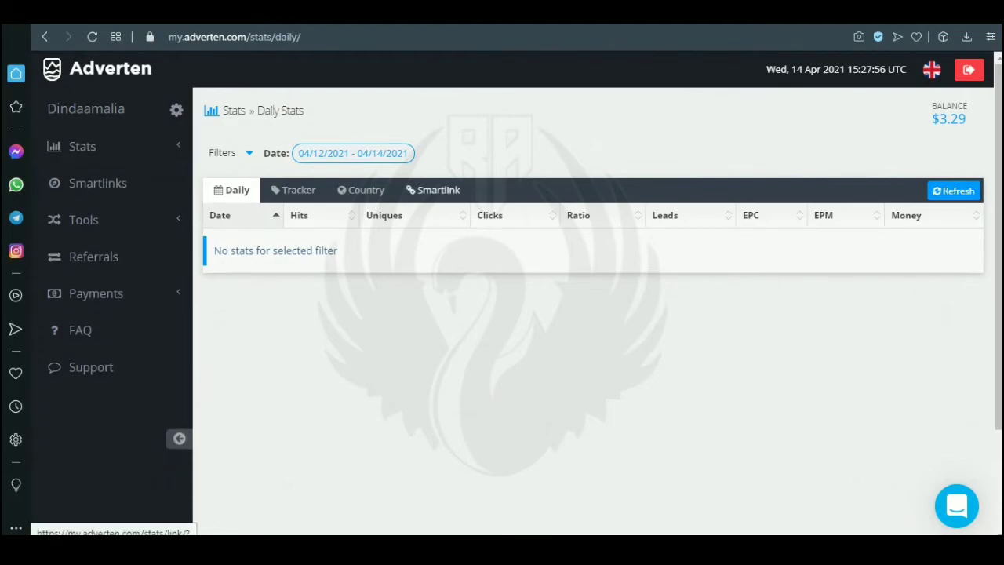